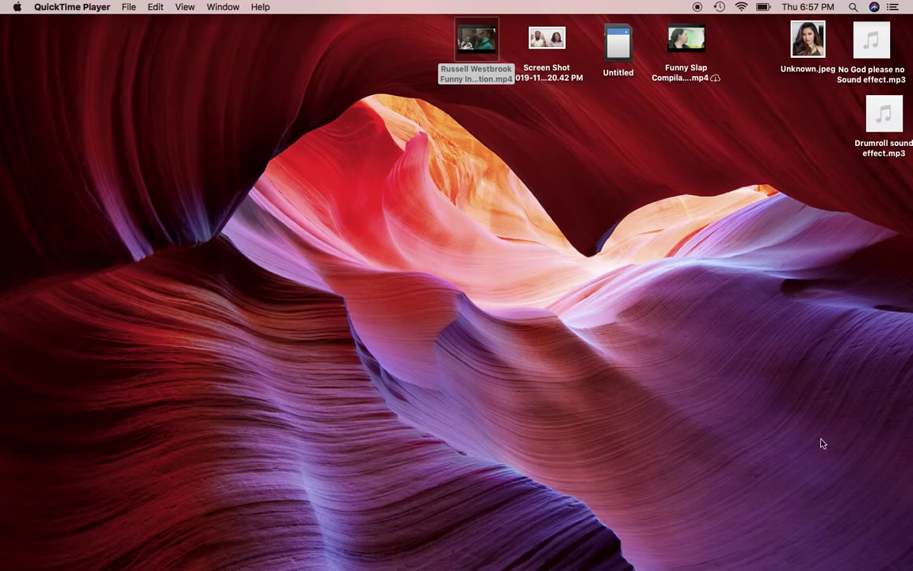
Add the red-background Photo Booth recording to the empty timeline and zoom it to fill the timeline.
click(848, 554)
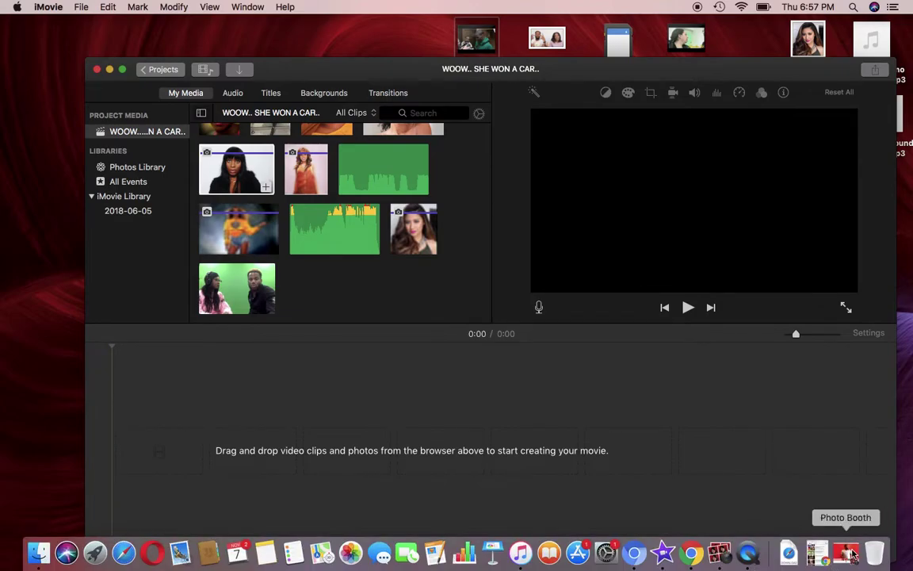
click(845, 553)
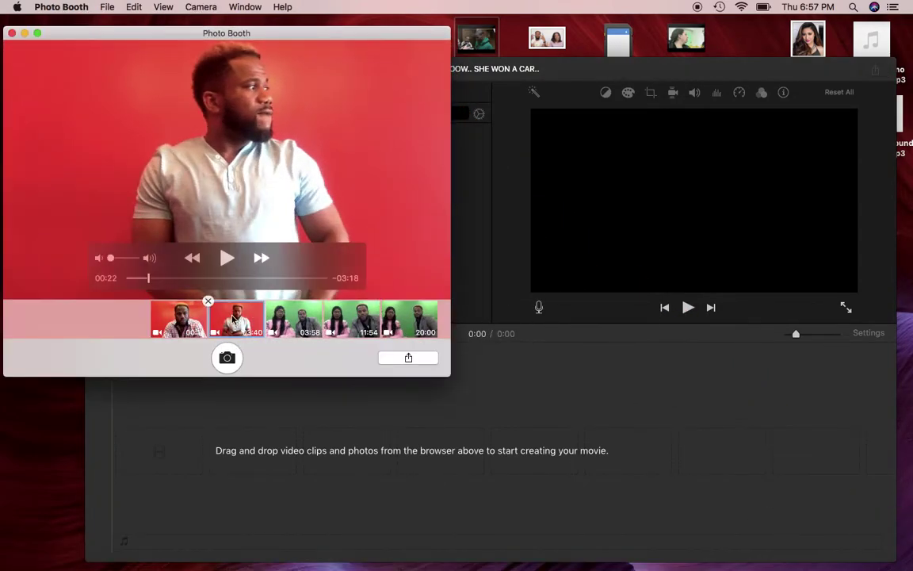
drag(234, 317, 170, 458)
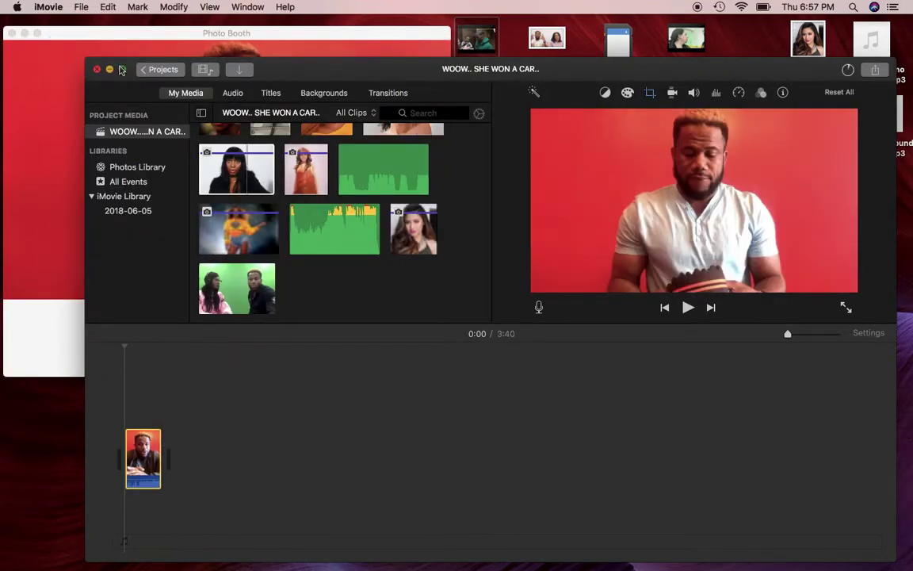
click(25, 33)
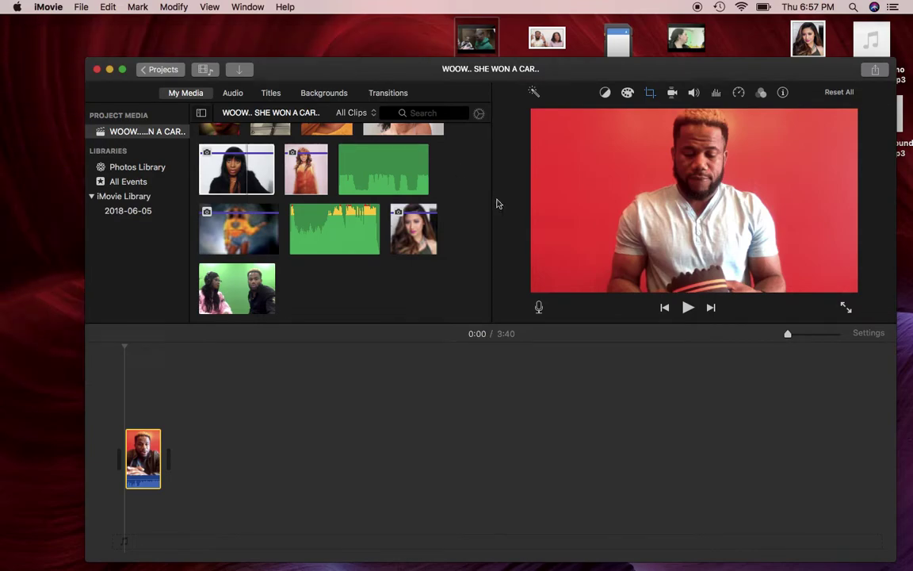
click(794, 337)
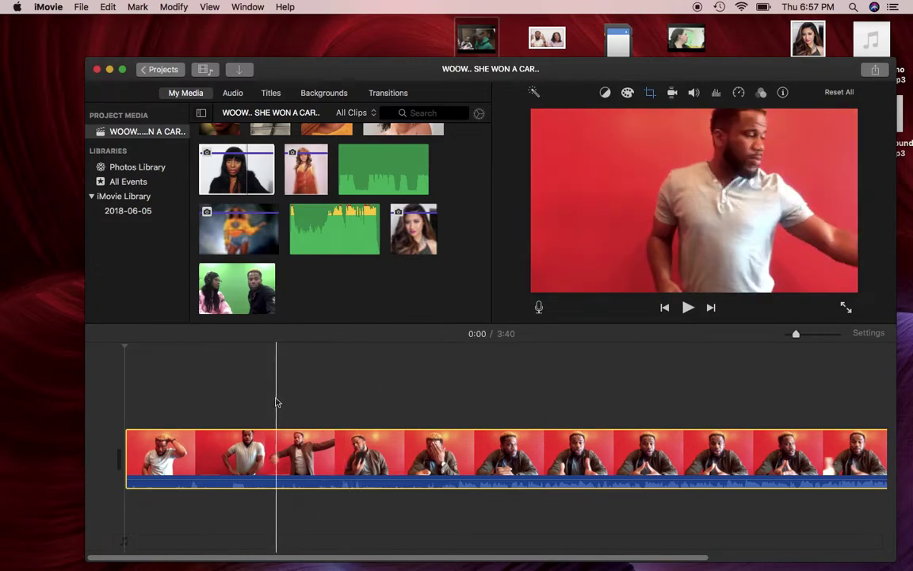
click(479, 44)
Layer the desktop interview video above the main clip and split it at the 16-second point.
drag(479, 44, 333, 402)
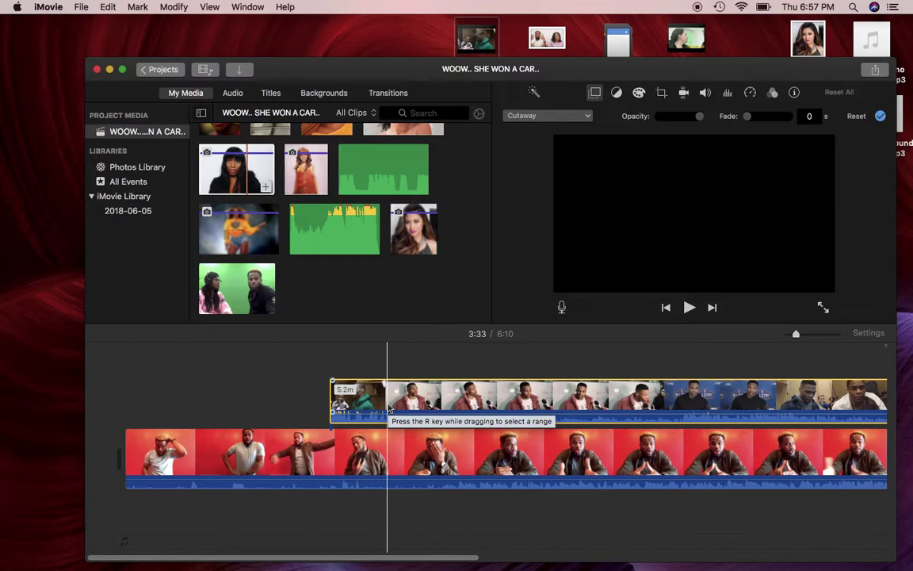
click(389, 407)
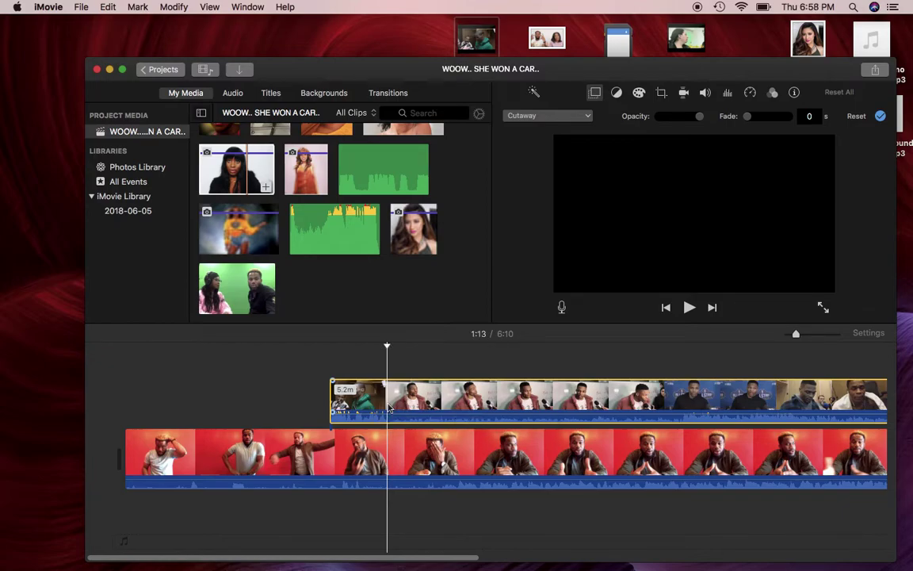
key(super+b)
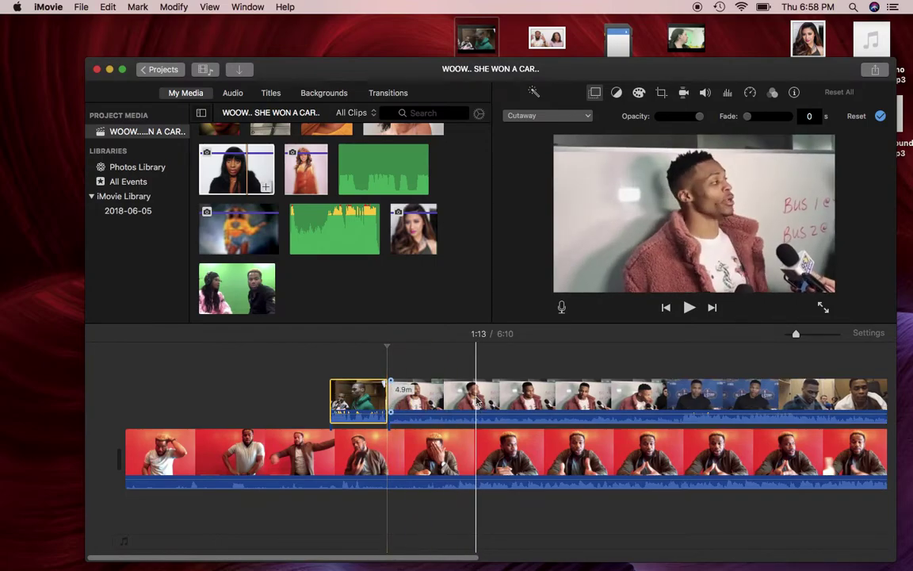
Delete the long right part and slide the short 16-second piece later along the main clip.
click(477, 402)
key(Delete)
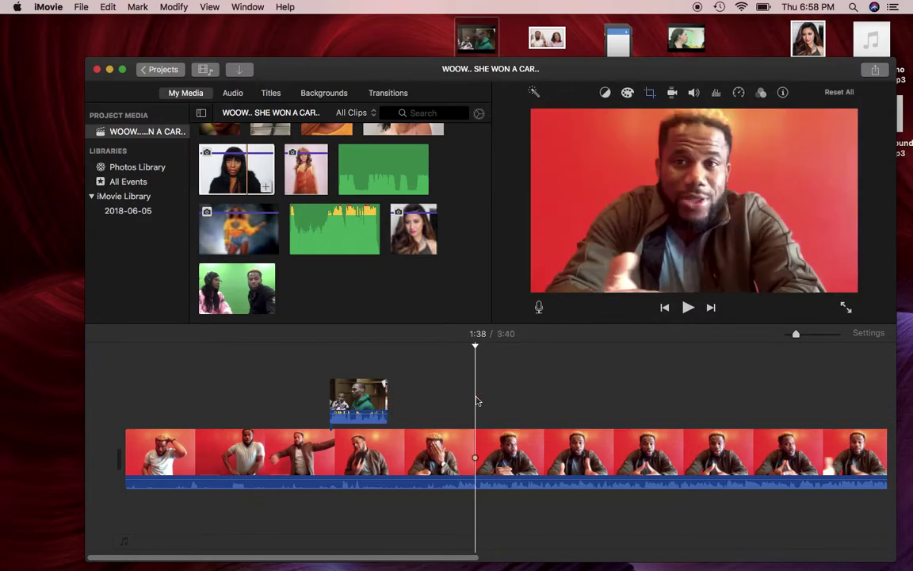
click(369, 403)
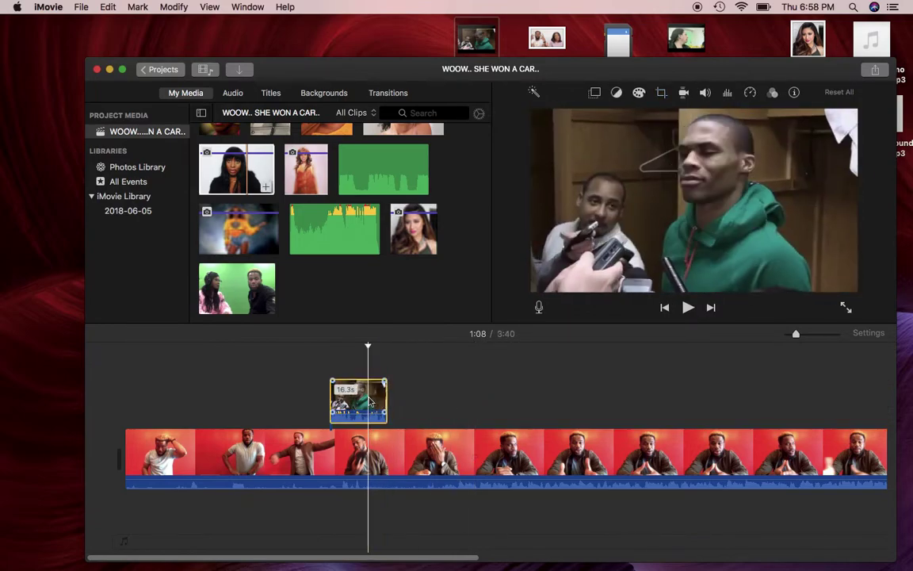
mouse_move(371, 403)
mouse_down()
mouse_move(356, 411)
mouse_move(600, 397)
mouse_move(531, 403)
mouse_up()
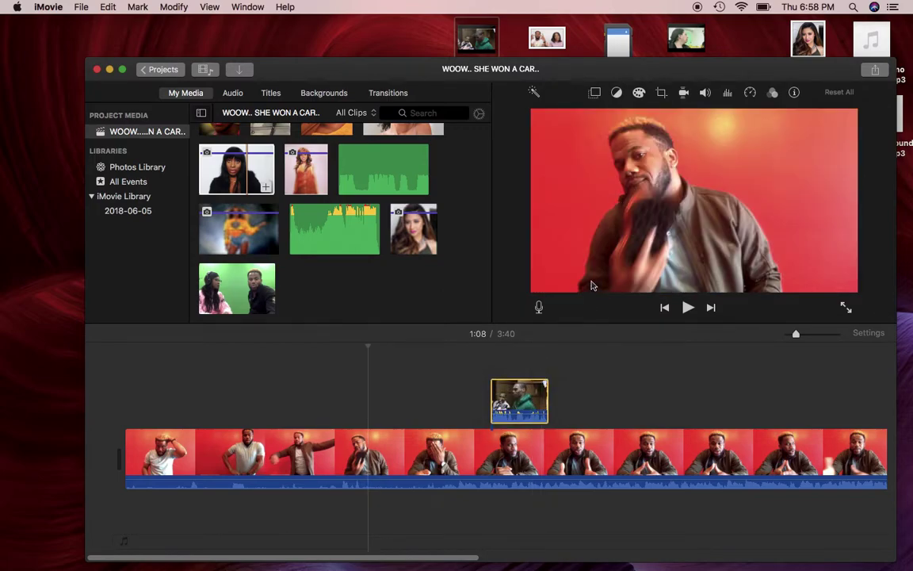
Set the short overlay clip's video overlay style to Picture in Picture.
click(595, 93)
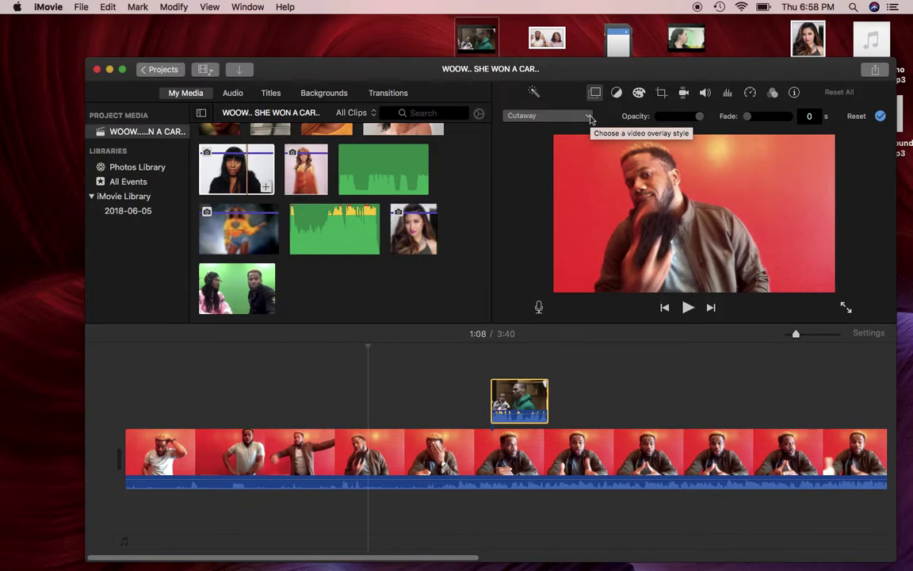
click(589, 116)
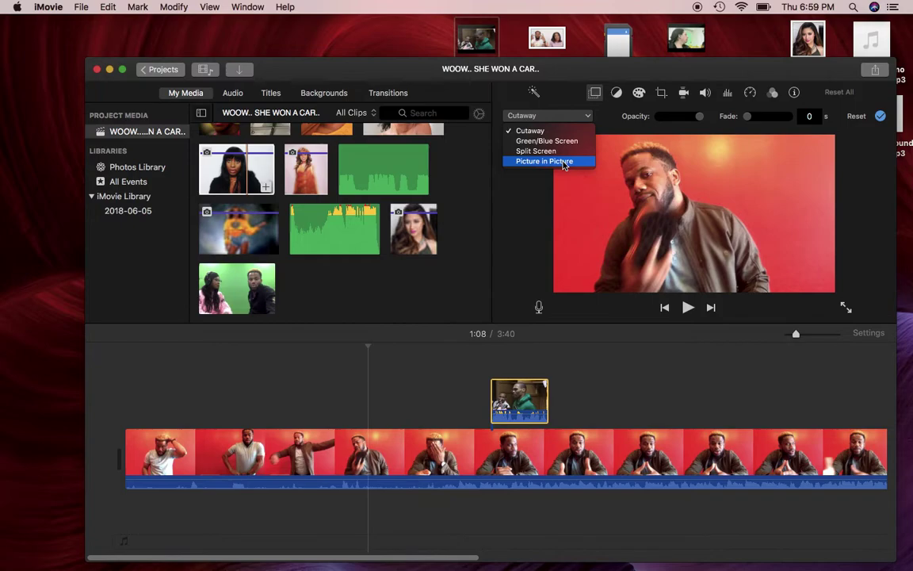
click(564, 161)
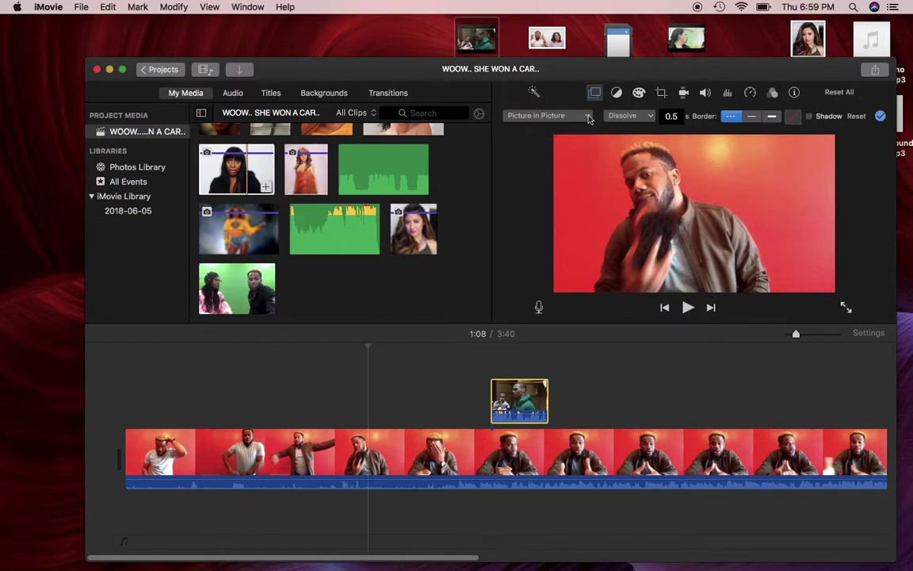
click(564, 116)
click(573, 162)
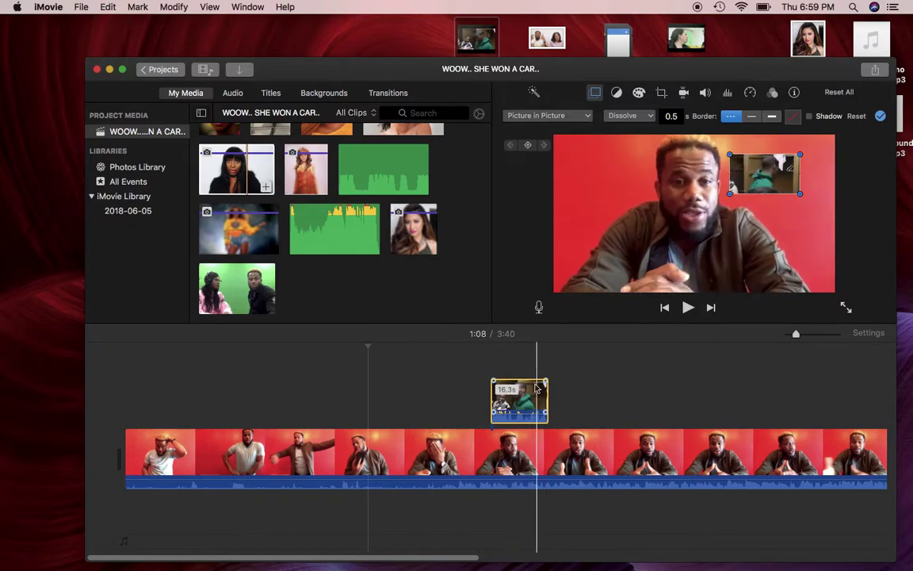
Drag and resize the inset in the viewer until it sits small in the bottom-right corner.
click(527, 400)
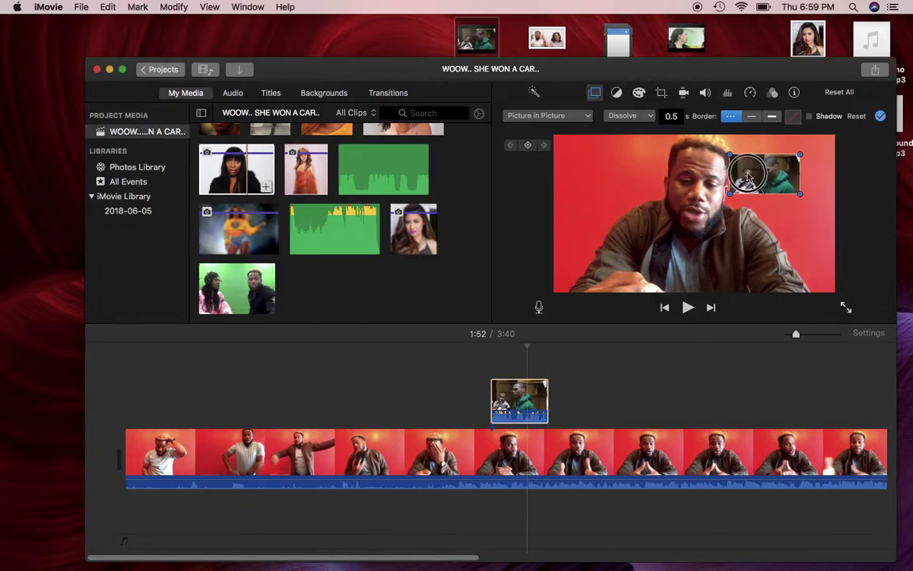
drag(749, 179, 775, 163)
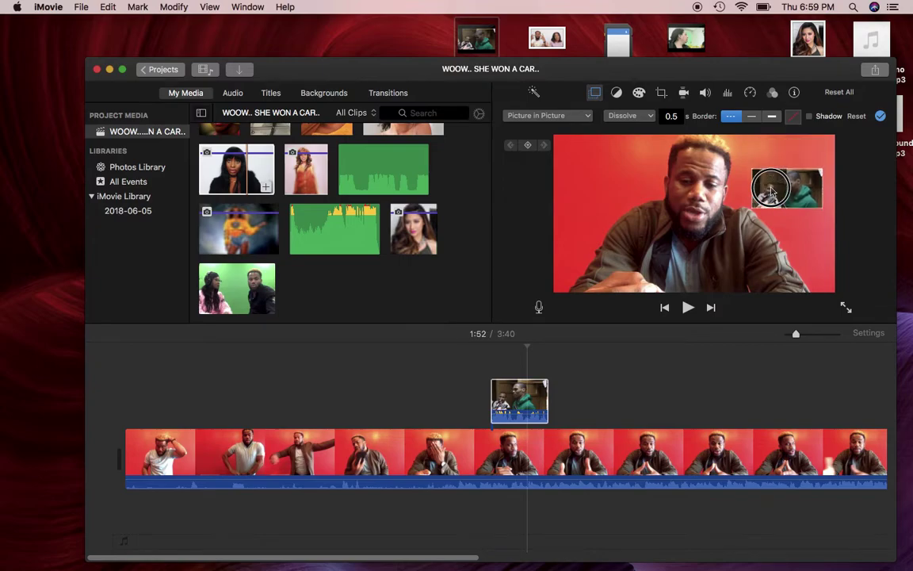
mouse_move(775, 163)
mouse_down()
mouse_move(742, 225)
mouse_move(780, 155)
mouse_up()
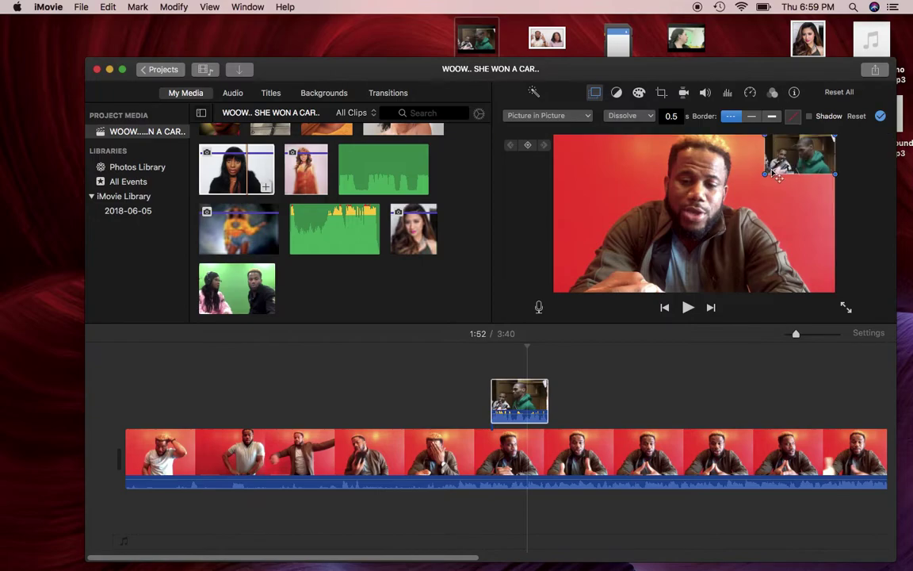
mouse_move(765, 173)
mouse_down()
mouse_move(767, 192)
mouse_move(708, 255)
mouse_up()
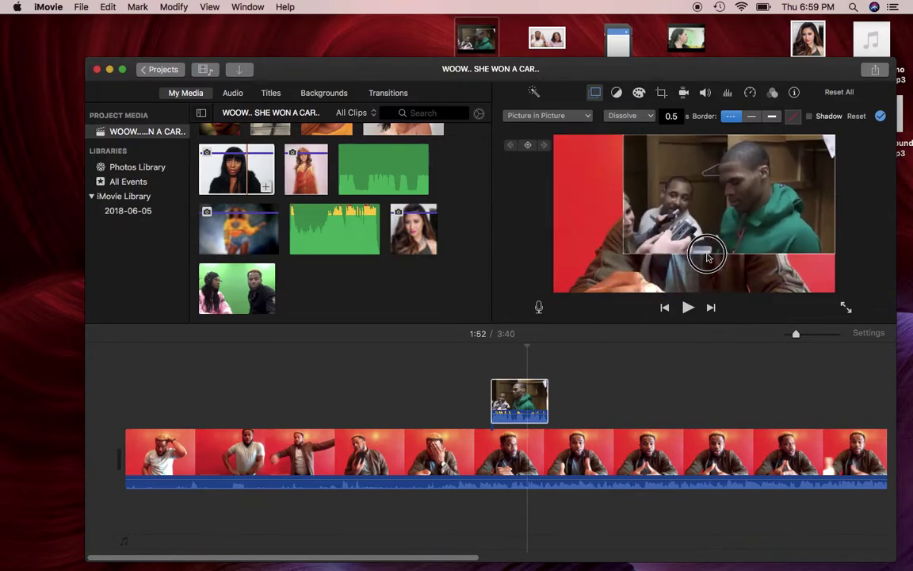
mouse_move(708, 255)
mouse_down()
mouse_move(820, 182)
mouse_move(810, 269)
mouse_up()
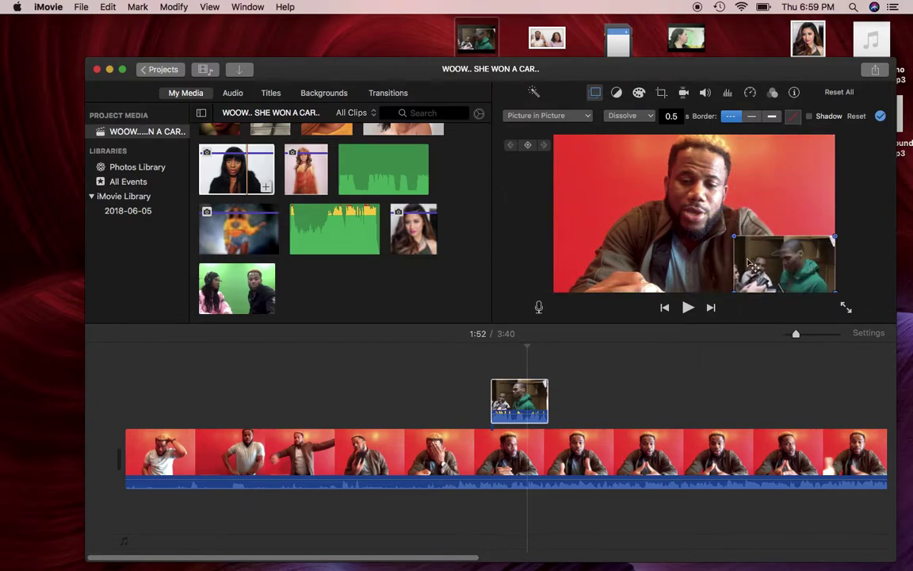
drag(748, 264, 566, 264)
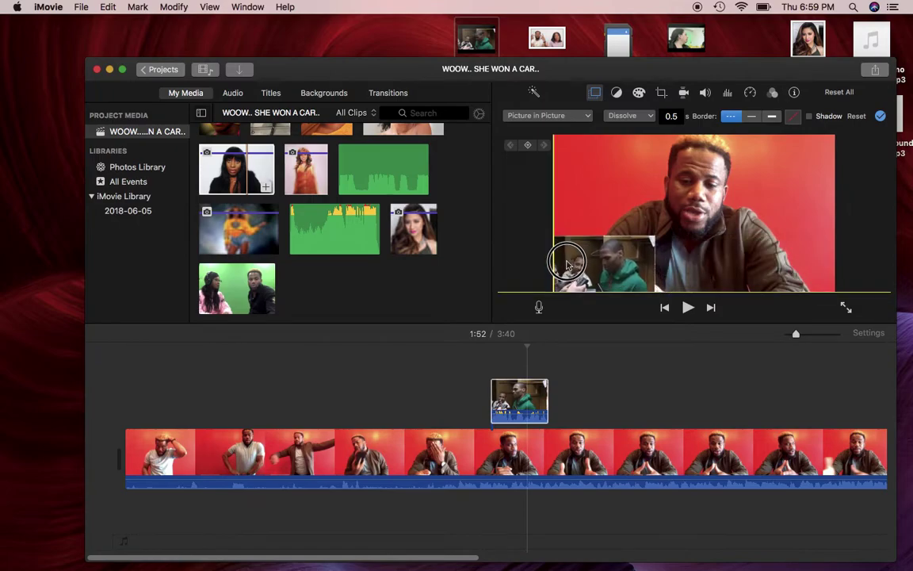
mouse_move(567, 264)
mouse_down()
mouse_move(567, 163)
mouse_move(658, 210)
mouse_move(636, 241)
mouse_move(597, 172)
mouse_up()
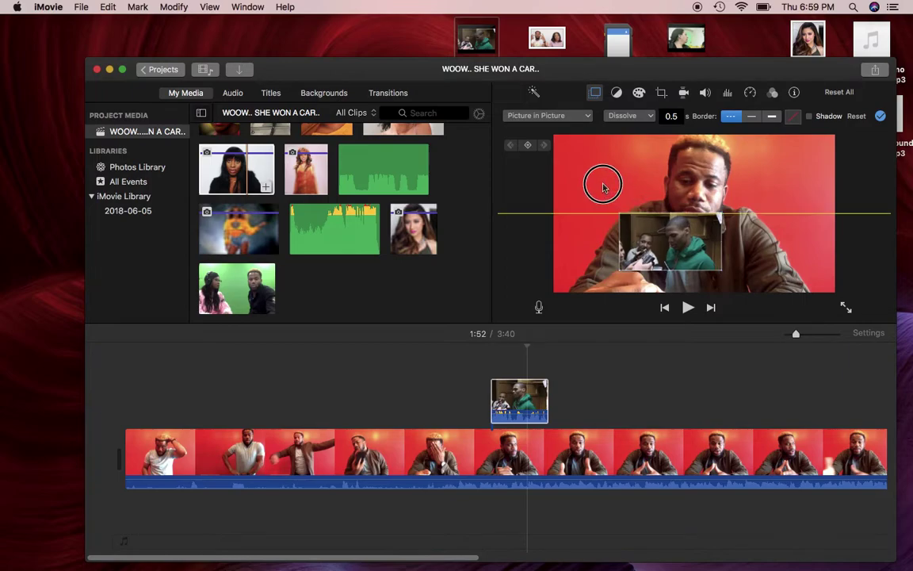
drag(648, 221, 708, 220)
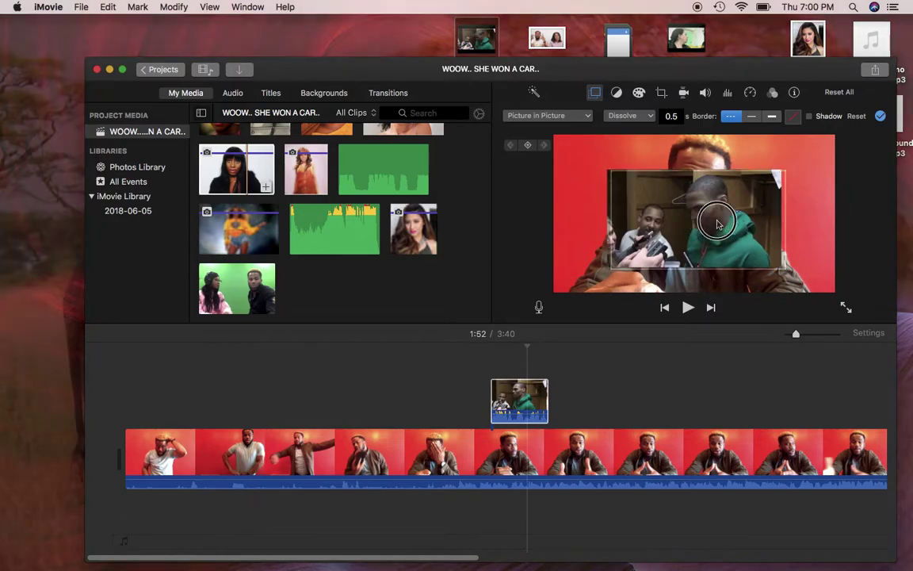
drag(706, 216, 759, 241)
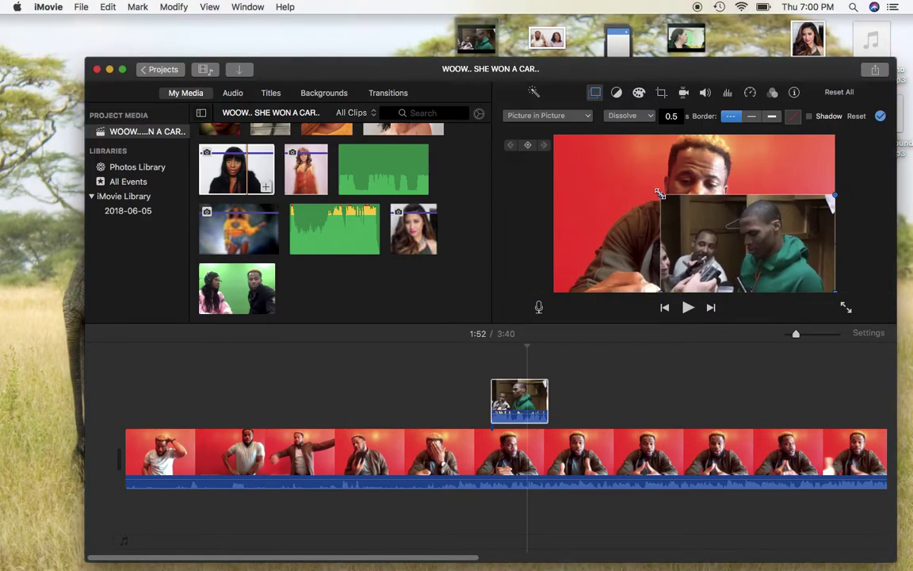
drag(660, 194, 713, 228)
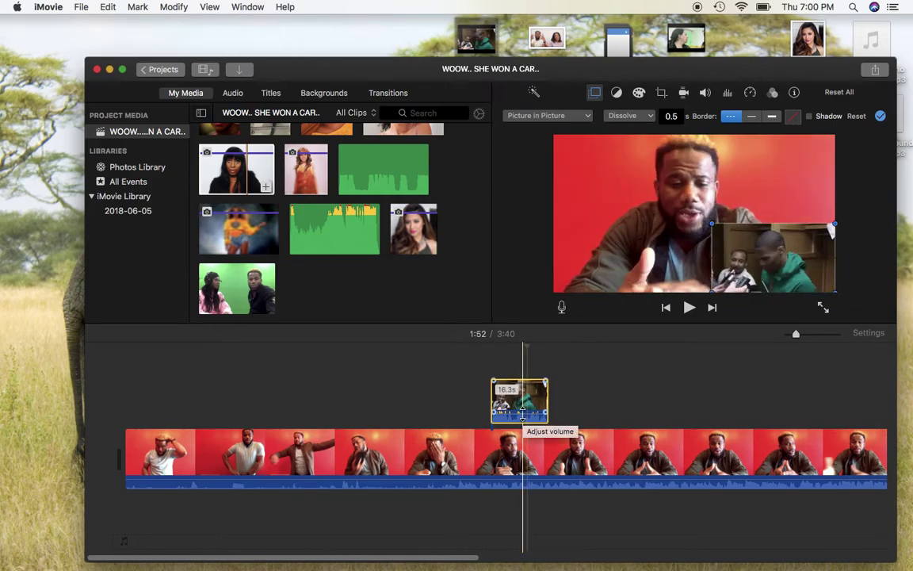
Drag the volume lines of the inset clip and the main clip to new levels.
mouse_move(522, 413)
mouse_down()
mouse_move(519, 430)
mouse_move(520, 421)
mouse_up()
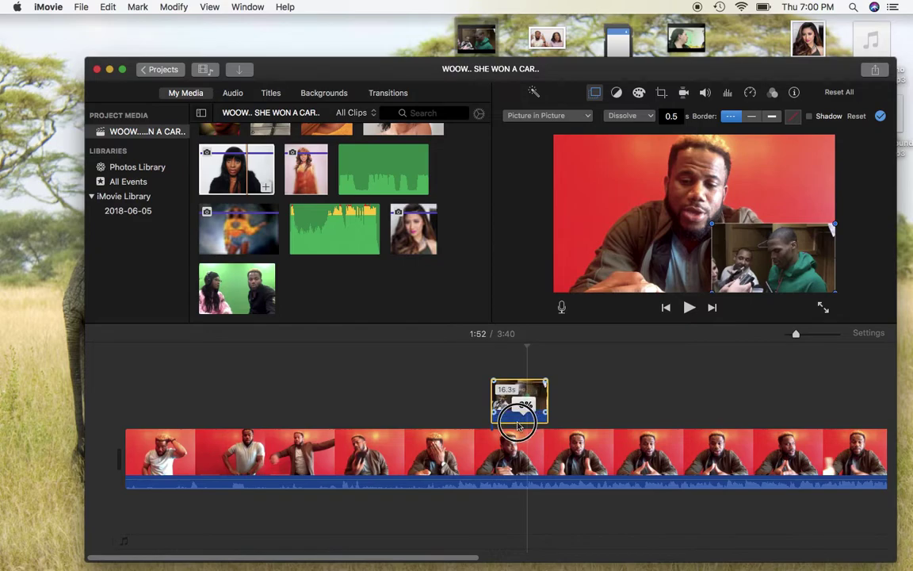
drag(519, 421, 515, 412)
click(517, 417)
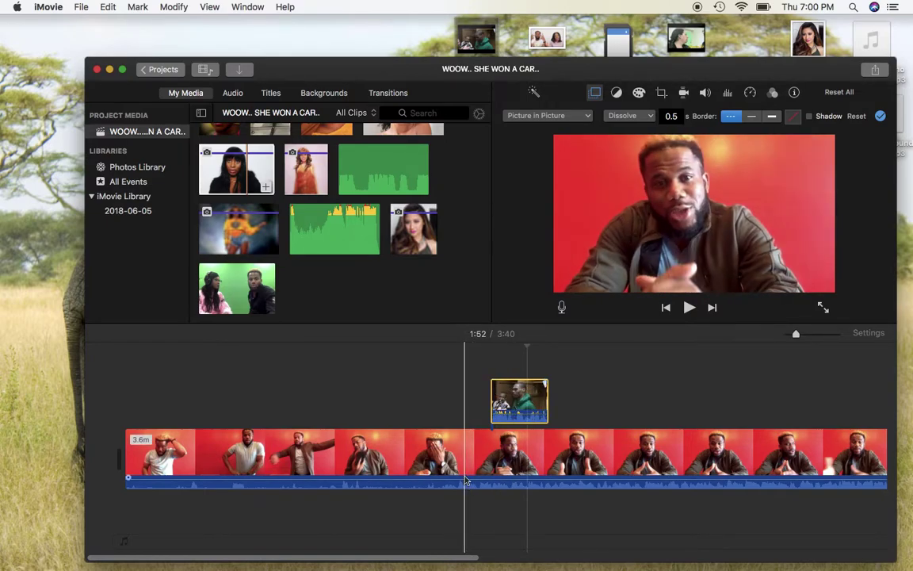
drag(462, 481, 460, 475)
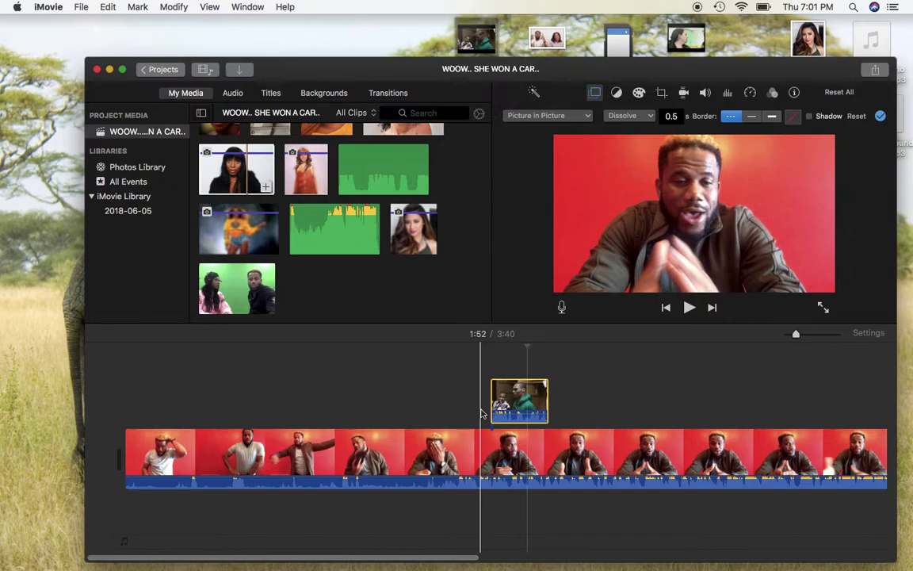
Play the project full-screen from about 1:39, then exit and return the playhead to about 1:40.
click(481, 412)
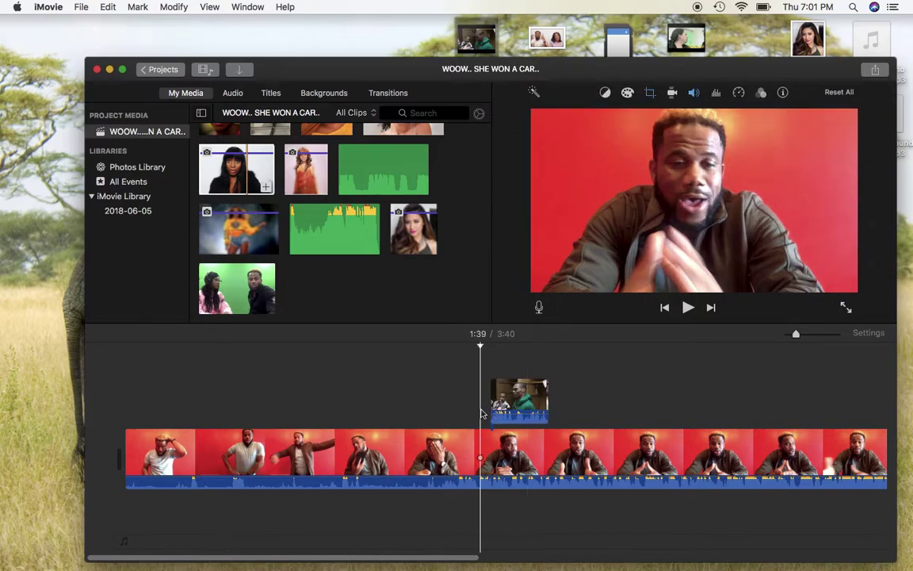
key(space)
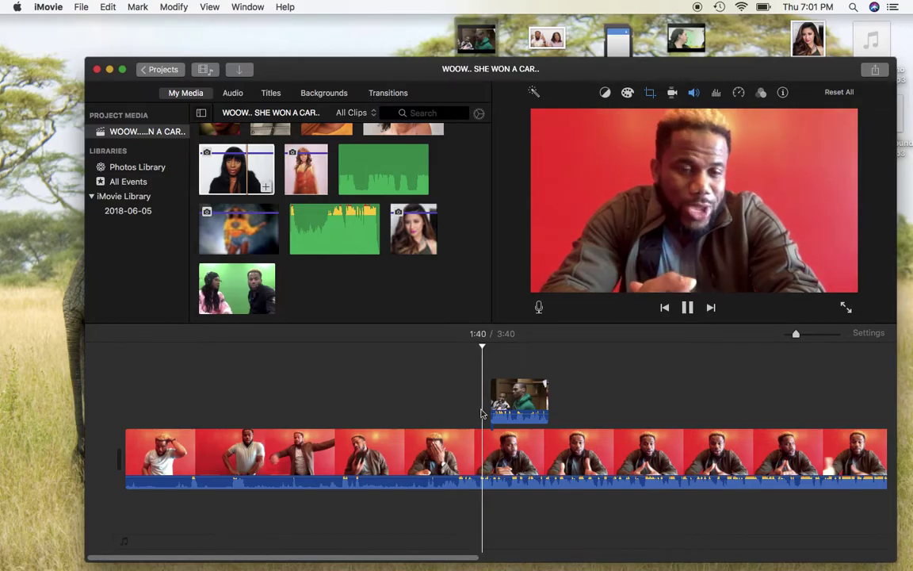
click(122, 69)
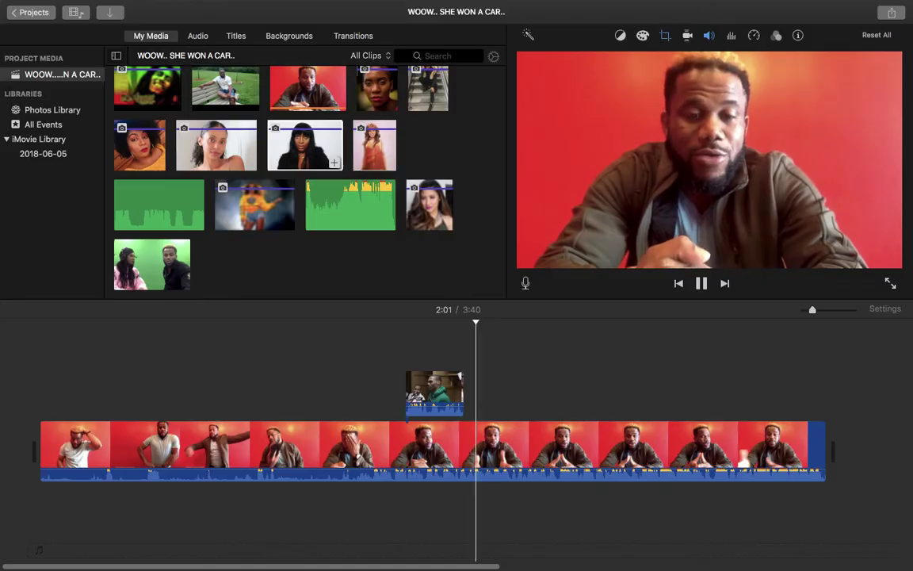
key(Escape)
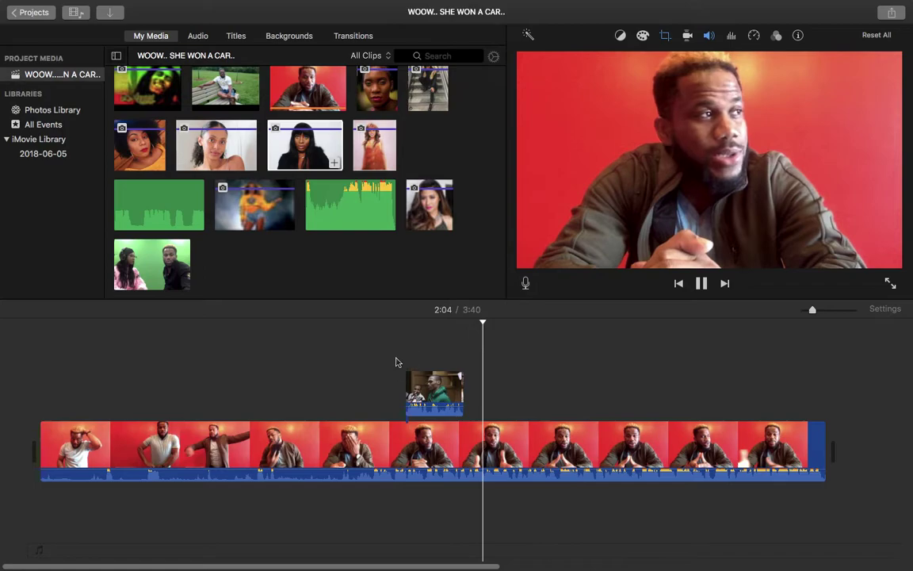
click(397, 363)
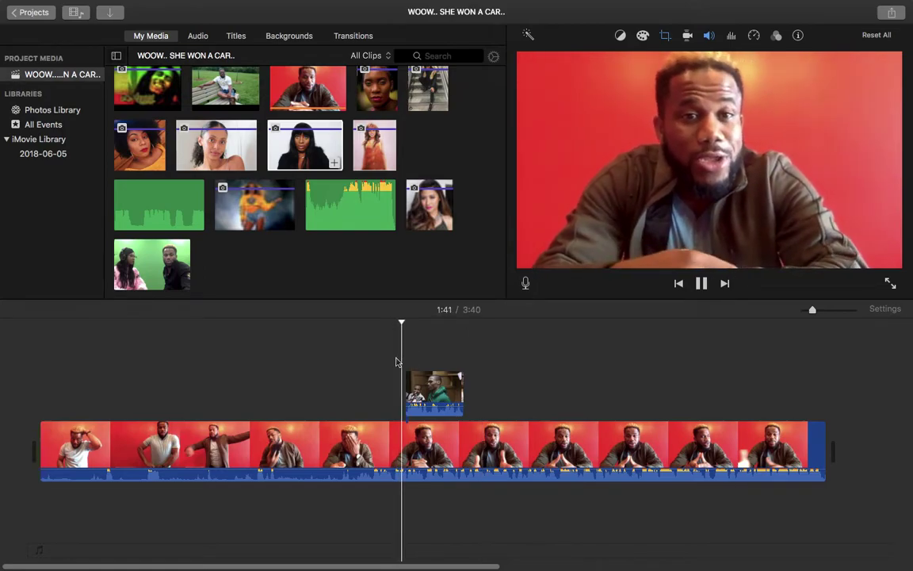